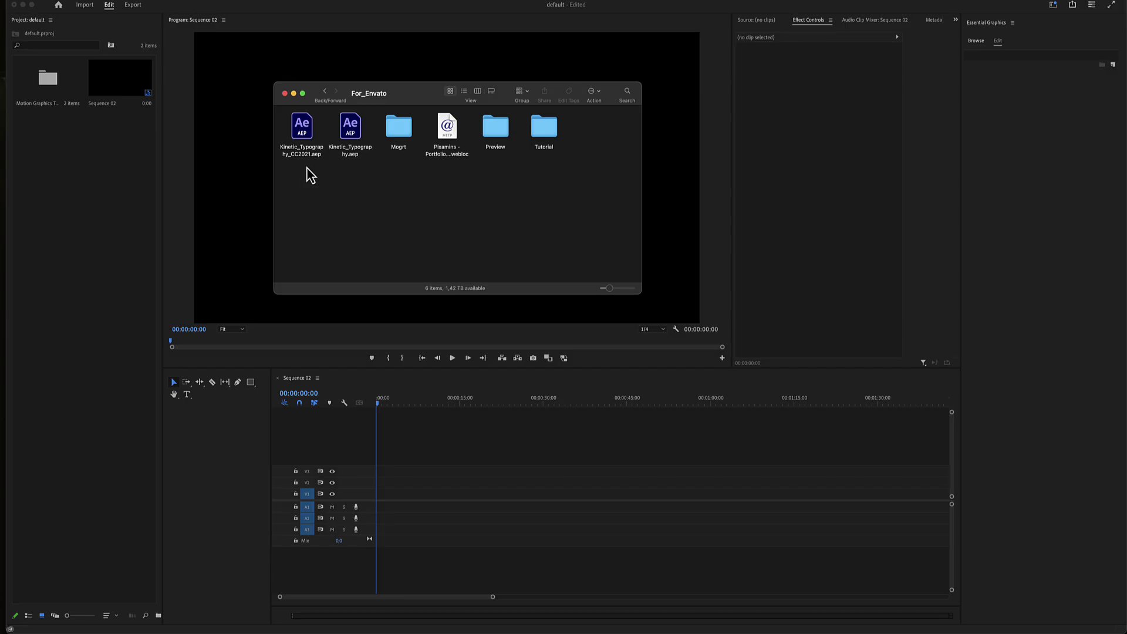
Step: Open the Mogrt folder inside For_Envato in the Finder window
{"action": "double_click", "coordinate": [398, 131]}
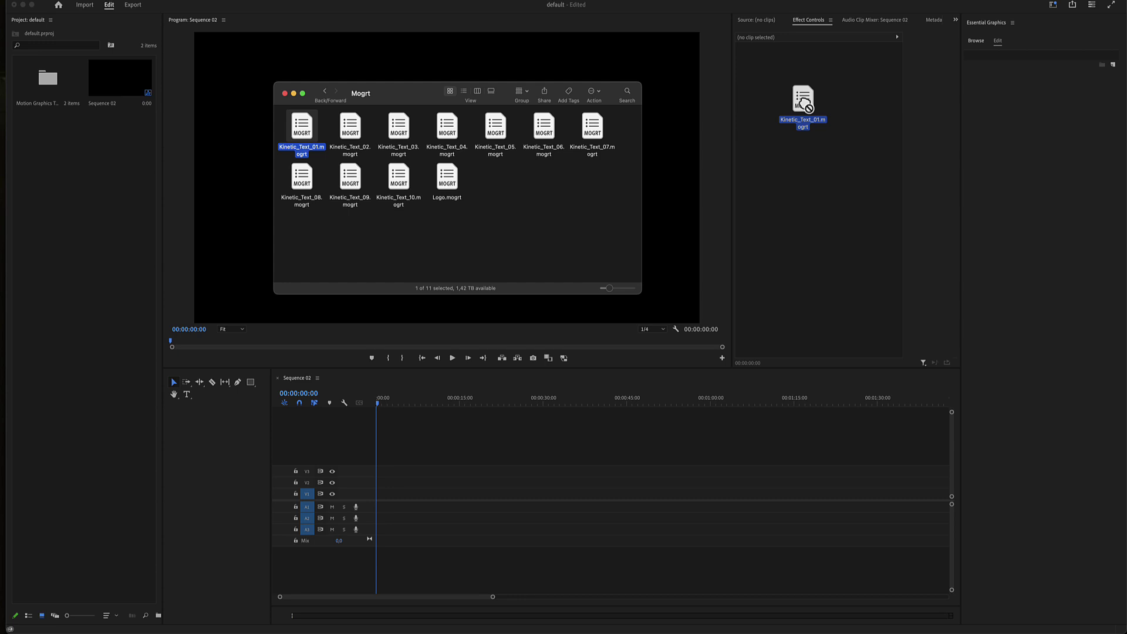
Step: Add Kinetic_Text_01.mogrt to Essential Graphics and place it on track V1
{"action": "left_click_drag", "start_coordinate": [302, 132], "coordinate": [1030, 132]}
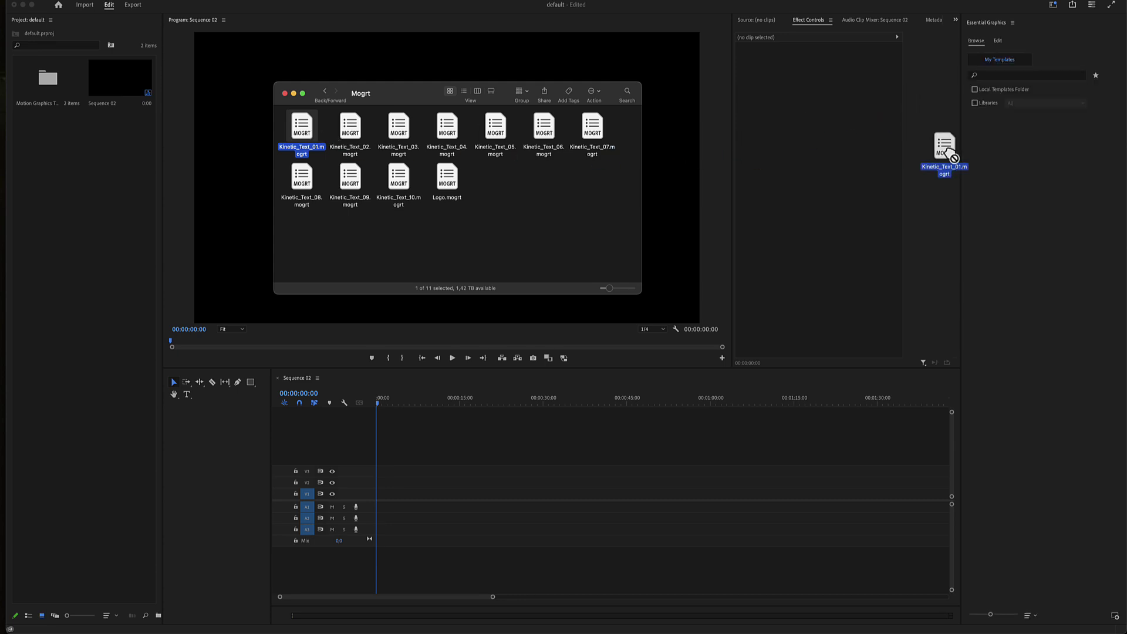
{"action": "mouse_move", "coordinate": [340, 134]}
{"action": "left_mouse_down"}
{"action": "mouse_move", "coordinate": [1034, 172]}
{"action": "mouse_move", "coordinate": [391, 504]}
{"action": "left_mouse_up"}
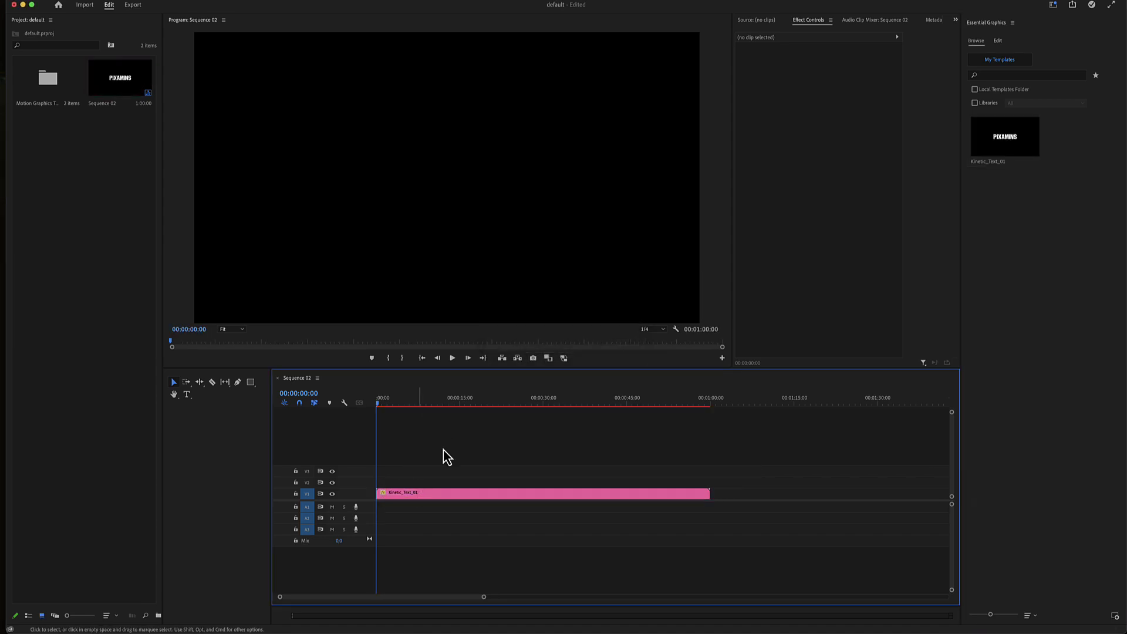
Step: Change the template's main title text from PIXAMINS to ENVATO
{"action": "left_click", "coordinate": [399, 494]}
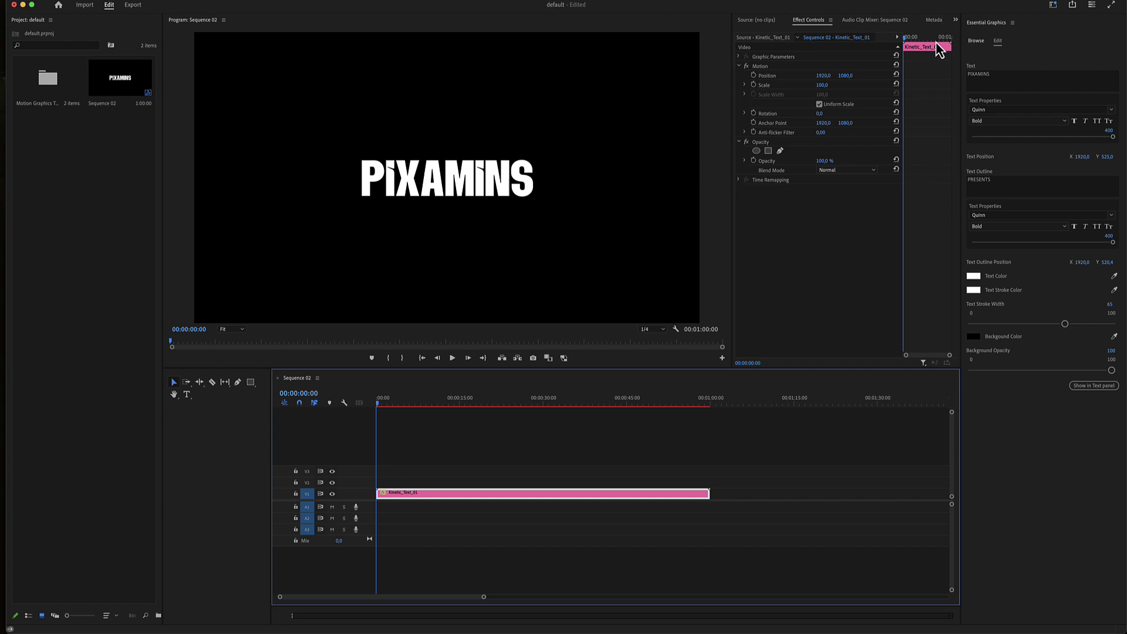
{"action": "double_click", "coordinate": [986, 74]}
{"action": "type", "text": "ENVATO"}
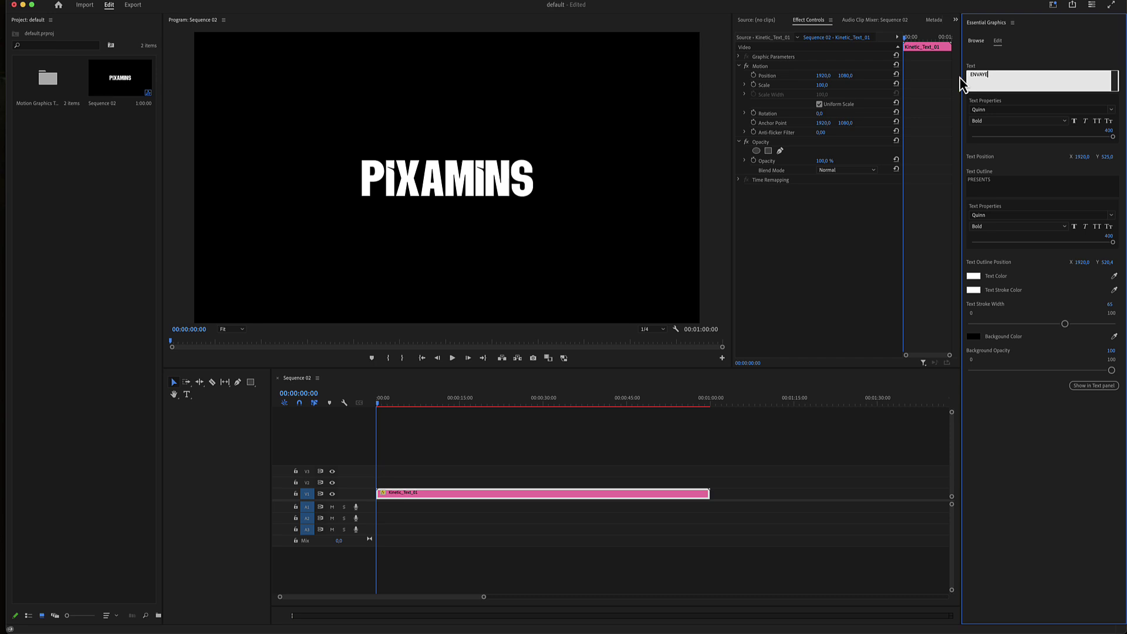
{"action": "left_click", "coordinate": [972, 88]}
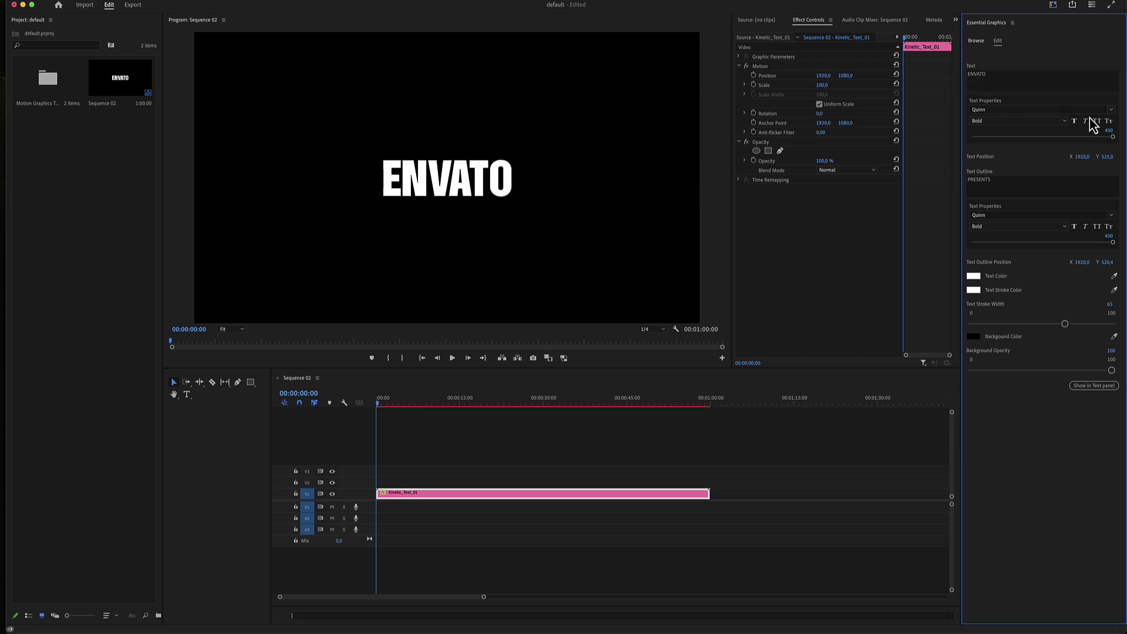
Step: Set the main title font to Raleway ExtraLight and adjust its position
{"action": "left_click", "coordinate": [1110, 110]}
{"action": "left_click", "coordinate": [1028, 145]}
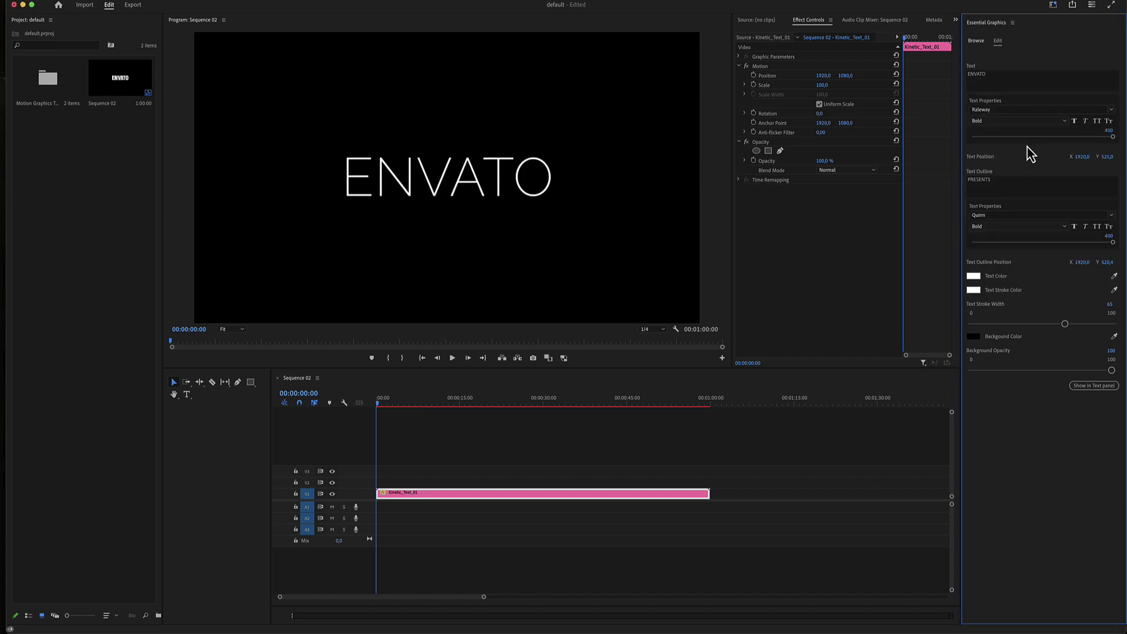
{"action": "left_click_drag", "start_coordinate": [1079, 157], "coordinate": [1112, 161]}
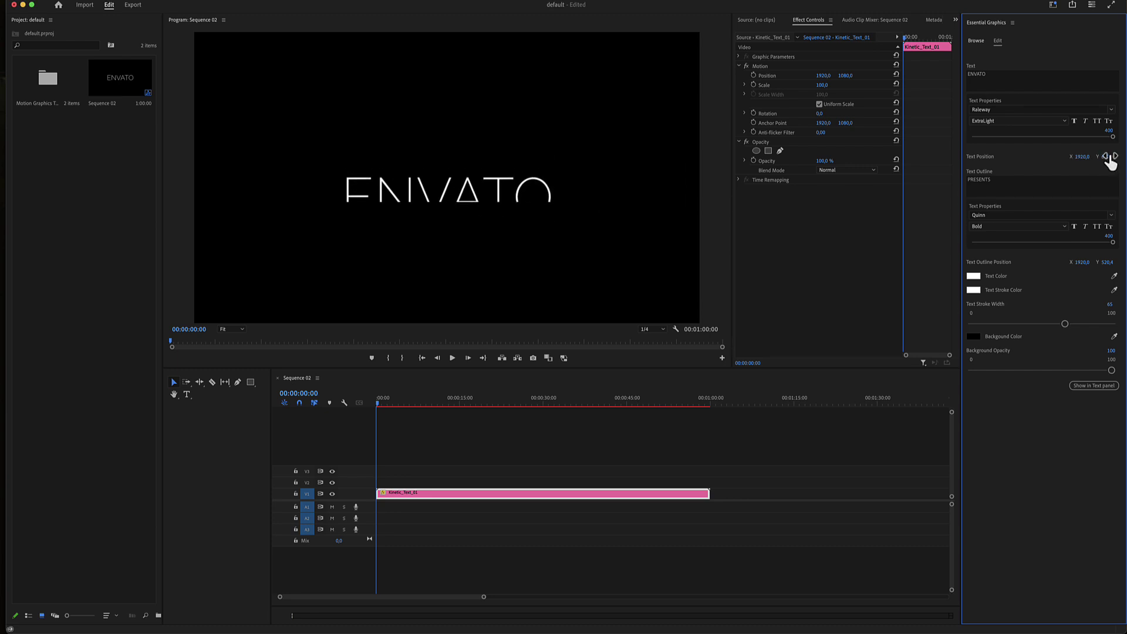
Step: Replace the Text Outline word PRESENTS with ENVATO and preview the animation
{"action": "left_click", "coordinate": [1004, 182]}
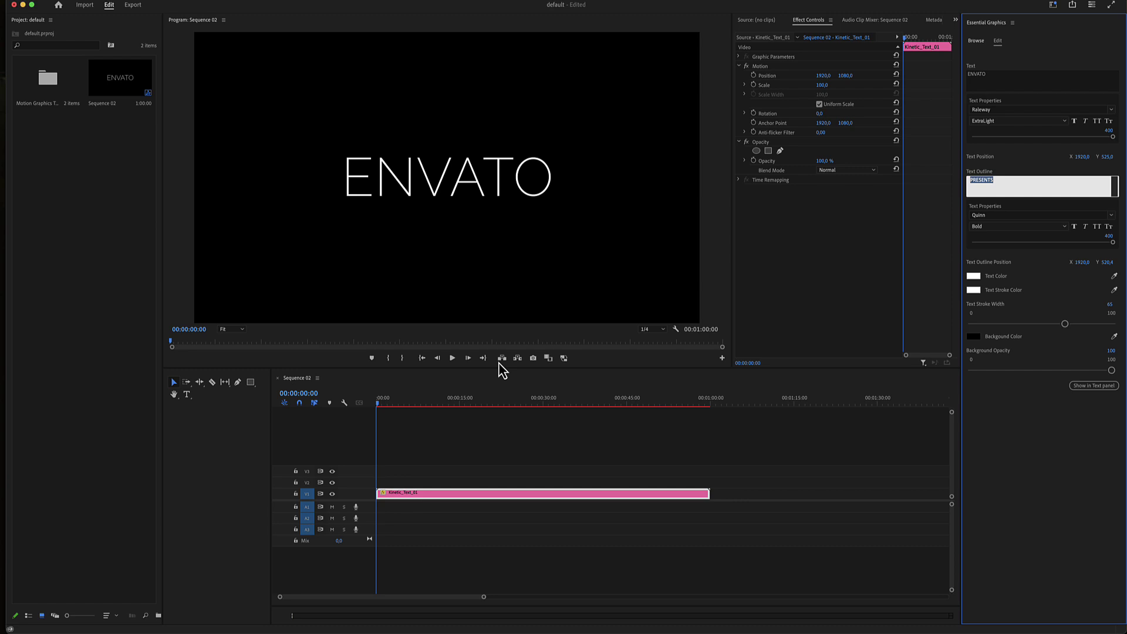
{"action": "left_click", "coordinate": [381, 401]}
{"action": "left_click_drag", "start_coordinate": [382, 407], "coordinate": [383, 407]}
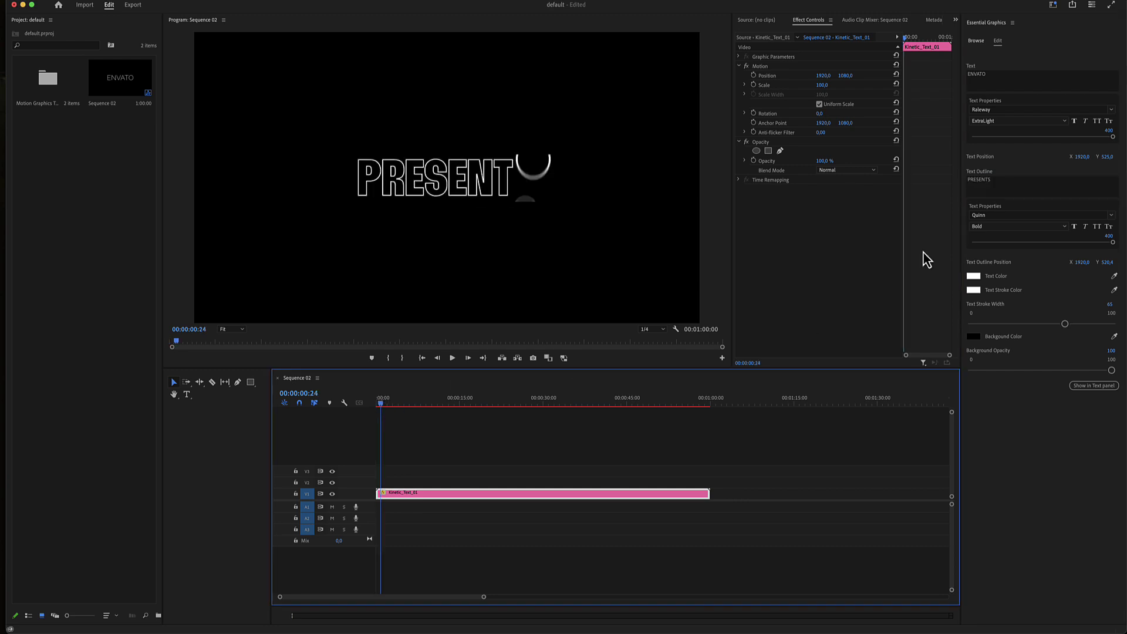
{"action": "left_click", "coordinate": [1008, 184]}
{"action": "type", "text": "ENVA"}
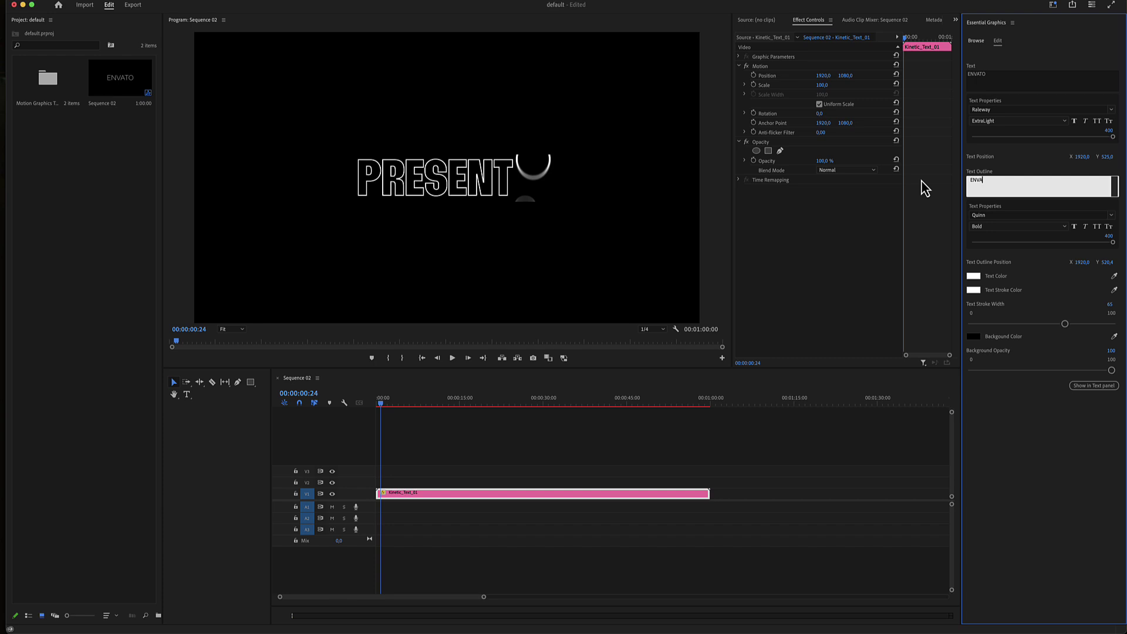
{"action": "type", "text": "TO"}
{"action": "left_click_drag", "start_coordinate": [382, 404], "coordinate": [404, 411]}
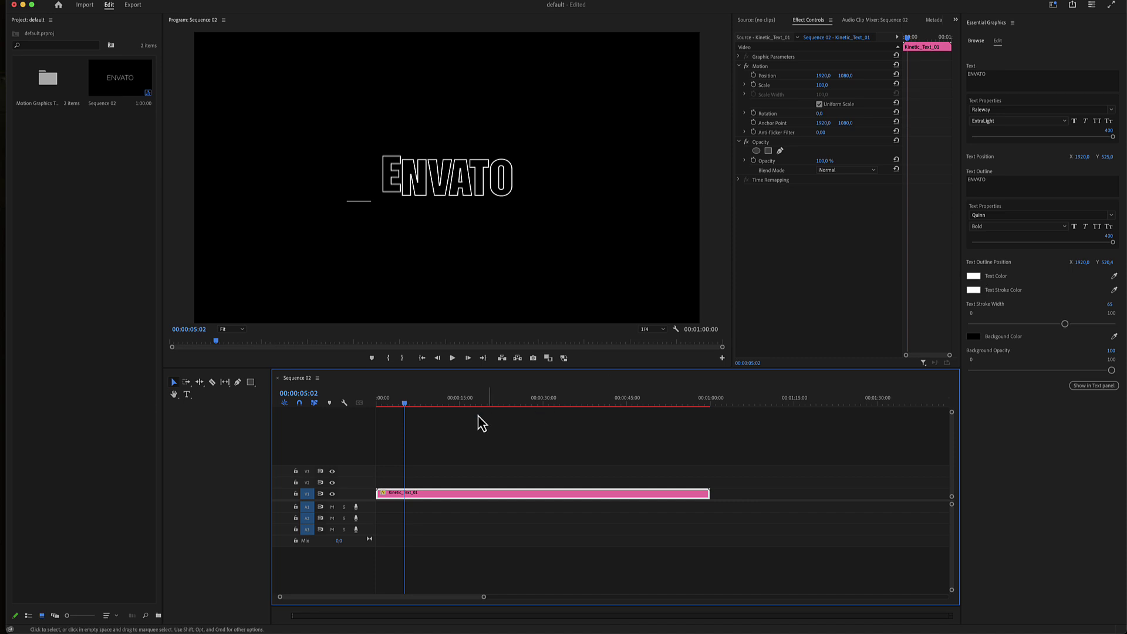
Step: Make the main ENVATO text colour red
{"action": "left_click", "coordinate": [398, 407]}
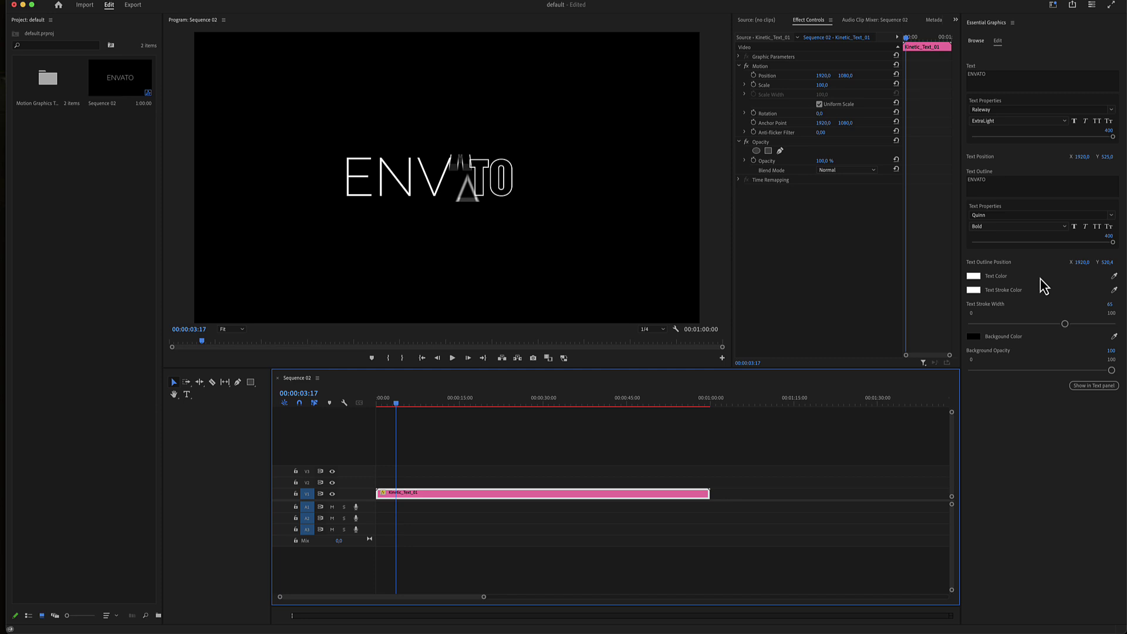
{"action": "left_click", "coordinate": [974, 276]}
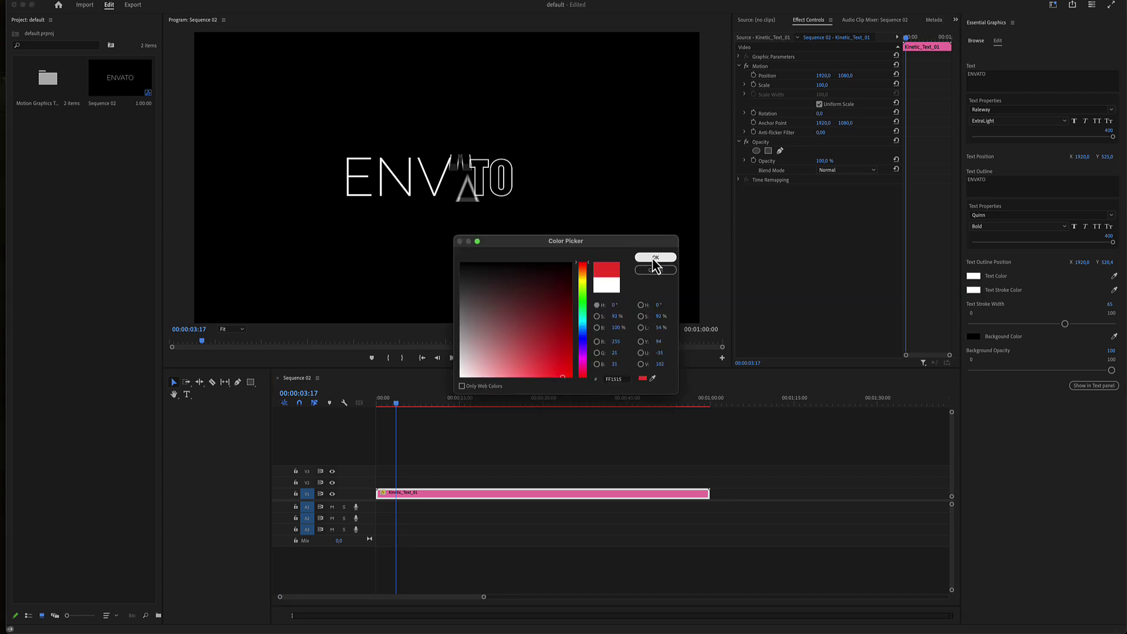
{"action": "left_click", "coordinate": [654, 259]}
Step: Make the outline stroke colour red as well
{"action": "left_click", "coordinate": [400, 412]}
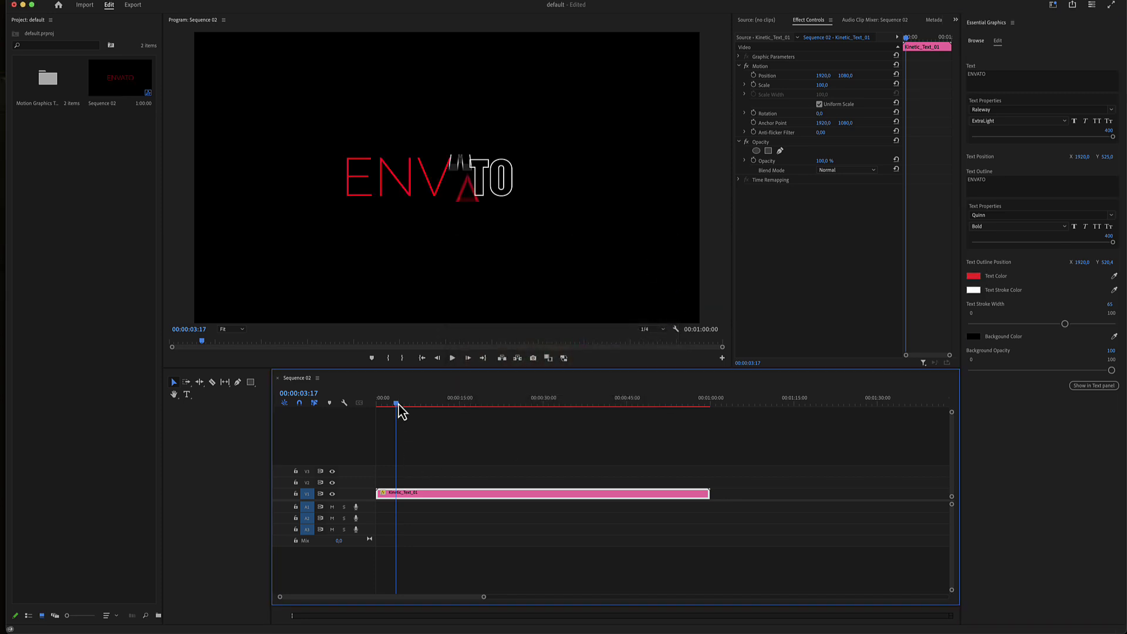
{"action": "left_click", "coordinate": [973, 290]}
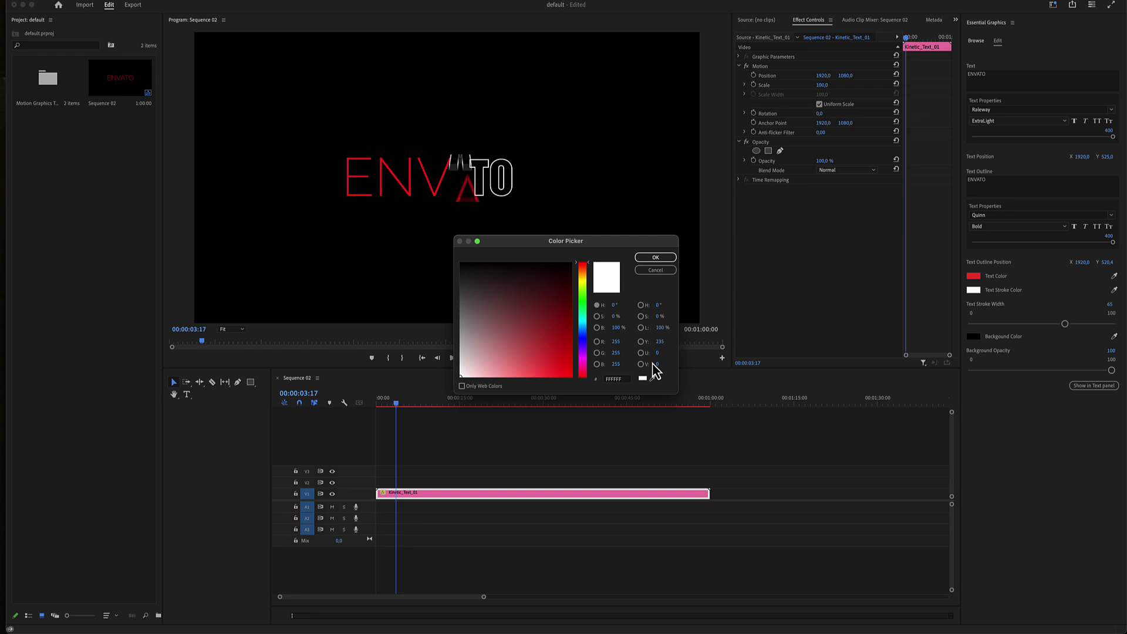
{"action": "left_click", "coordinate": [659, 260]}
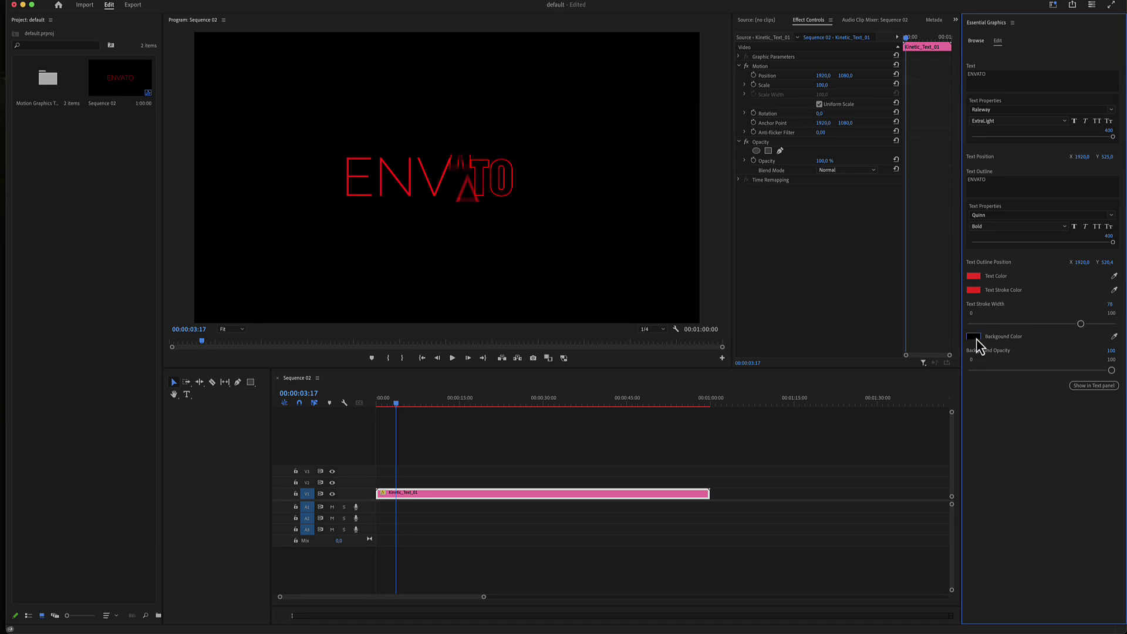
Step: Change the template's background colour to blue
{"action": "left_click", "coordinate": [974, 337]}
{"action": "left_click_drag", "start_coordinate": [580, 363], "coordinate": [589, 348]}
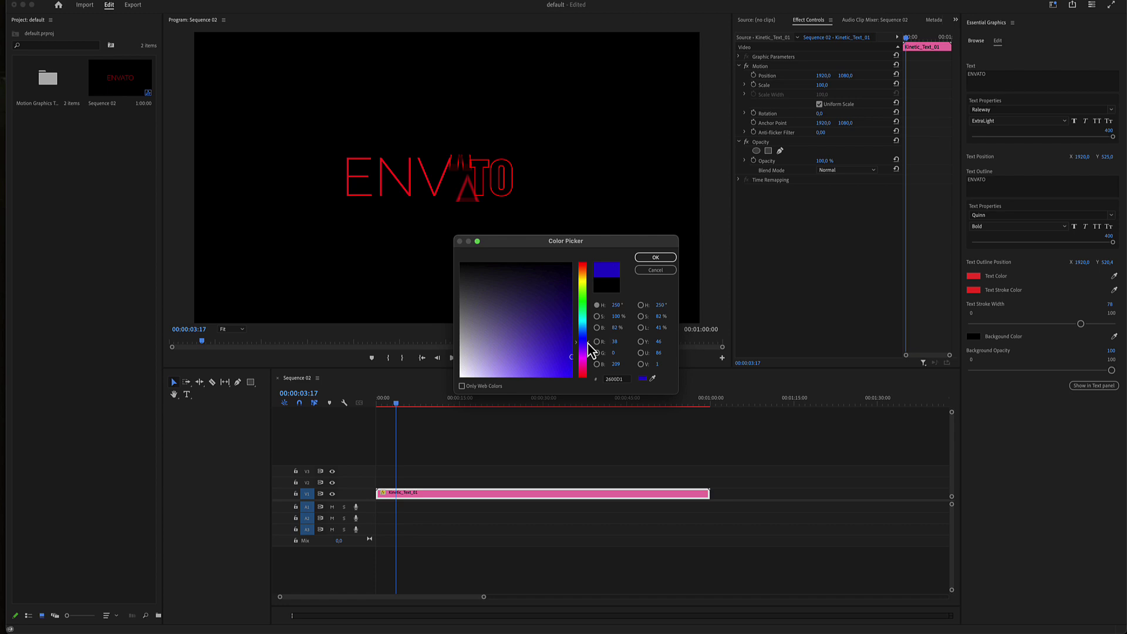
{"action": "left_click", "coordinate": [655, 257]}
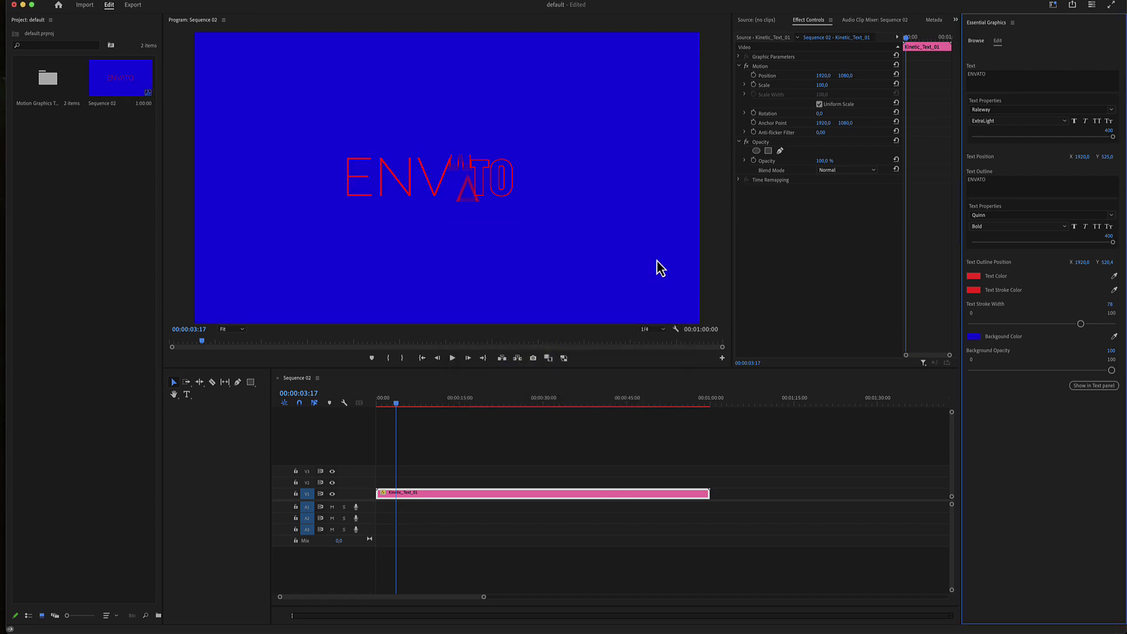